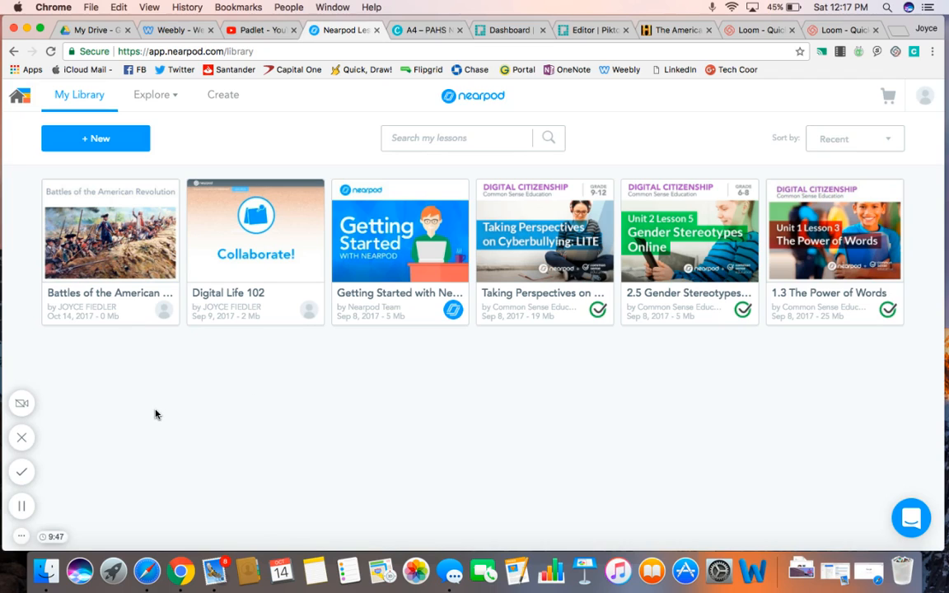
Check the reports for the Battles of the American Revolution lesson and return to the lesson library
{"action": "mouse_move", "coordinate": [114, 254]}
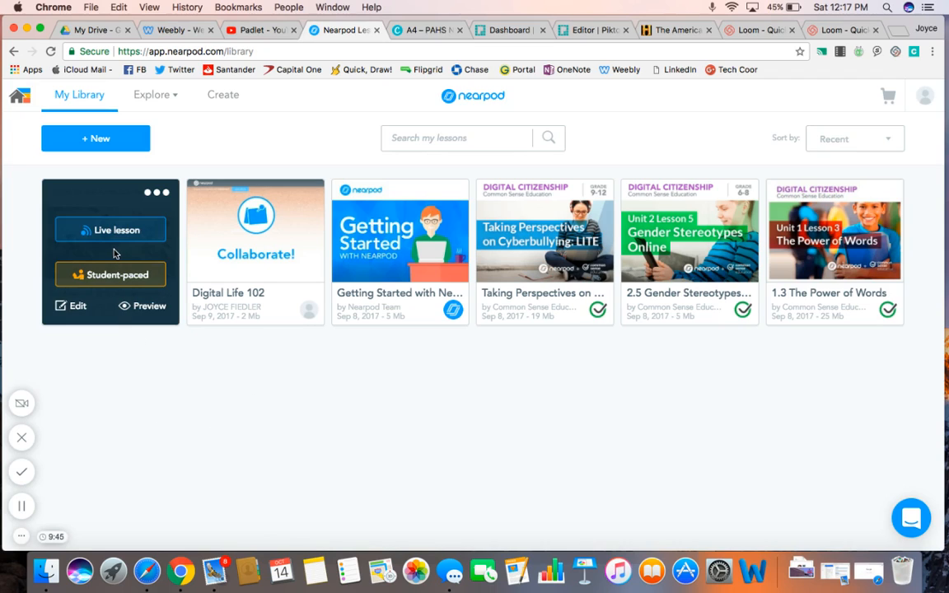
{"action": "left_click", "coordinate": [156, 194]}
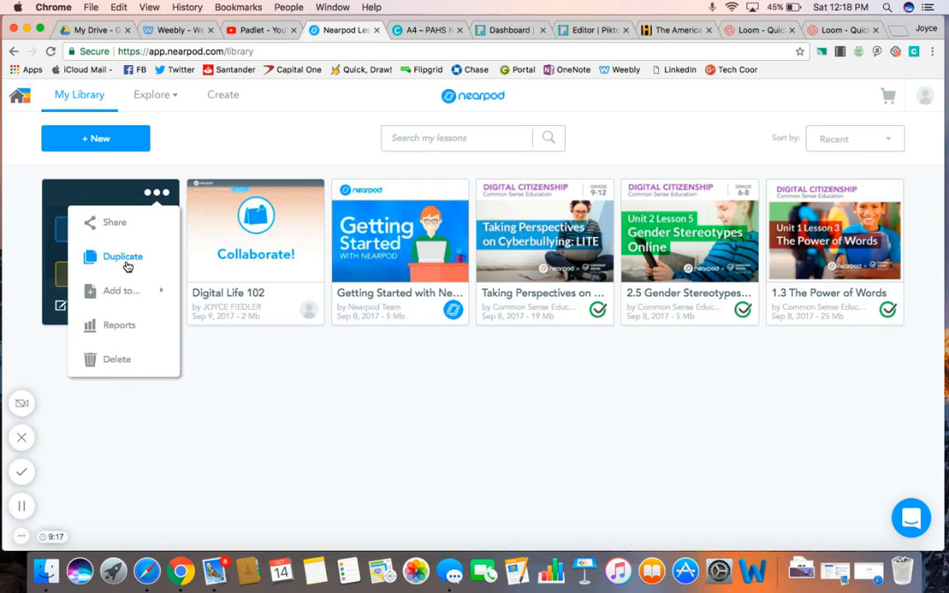
{"action": "left_click", "coordinate": [115, 328]}
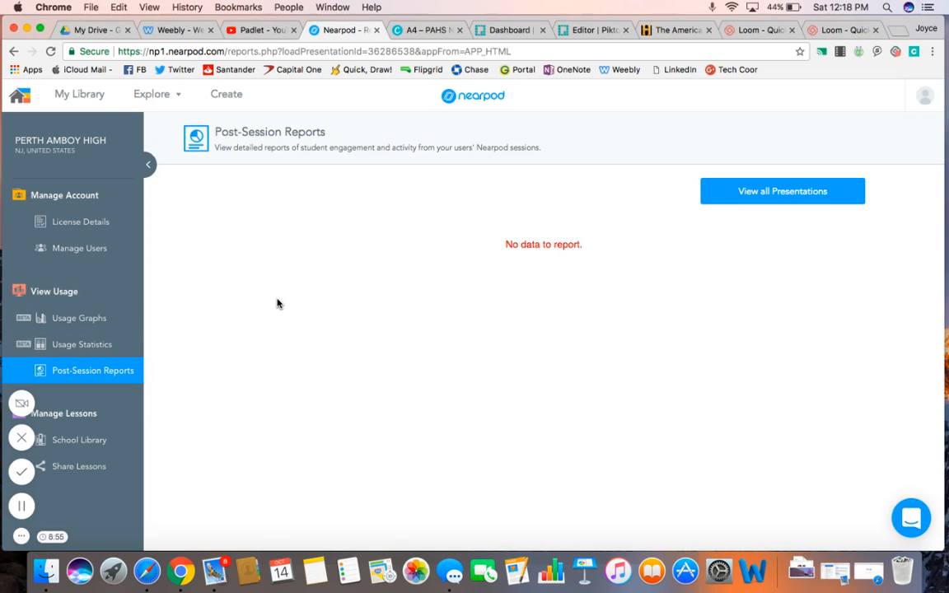
{"action": "scroll", "coordinate": [277, 304], "scroll_direction": "down", "scroll_amount": 1}
{"action": "left_click", "coordinate": [83, 100]}
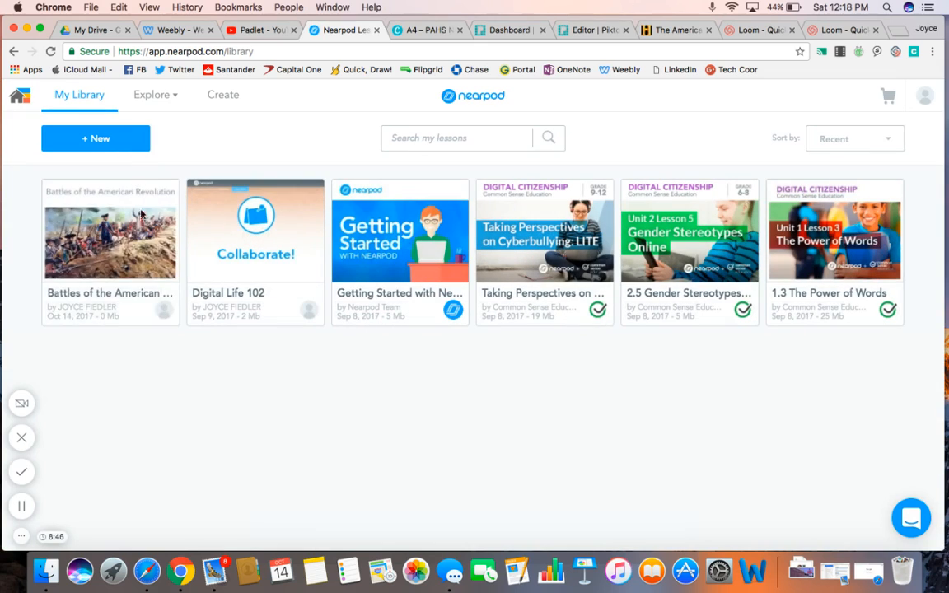
Open the Battles of the American Revolution lesson for editing
{"action": "mouse_move", "coordinate": [127, 219]}
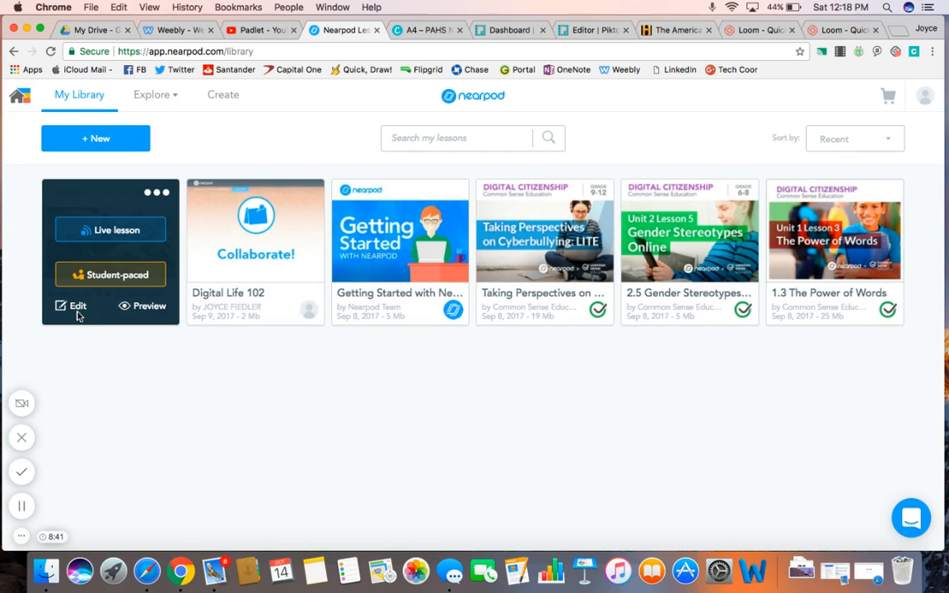
{"action": "left_click", "coordinate": [75, 309]}
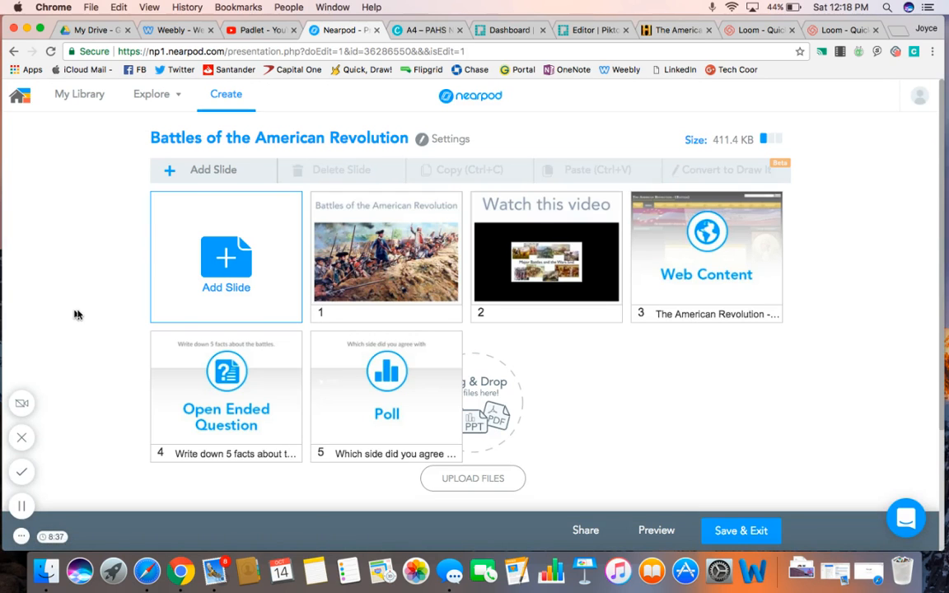
{"action": "scroll", "coordinate": [574, 419], "scroll_direction": "down", "scroll_amount": 4}
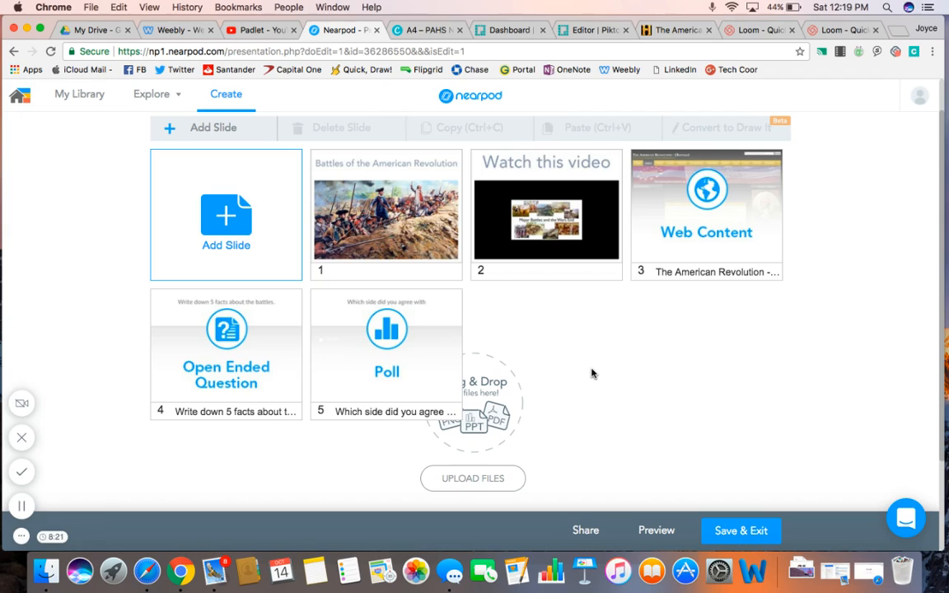
Start a file upload from Google Drive and sign in with the school Google account
{"action": "left_click", "coordinate": [488, 479]}
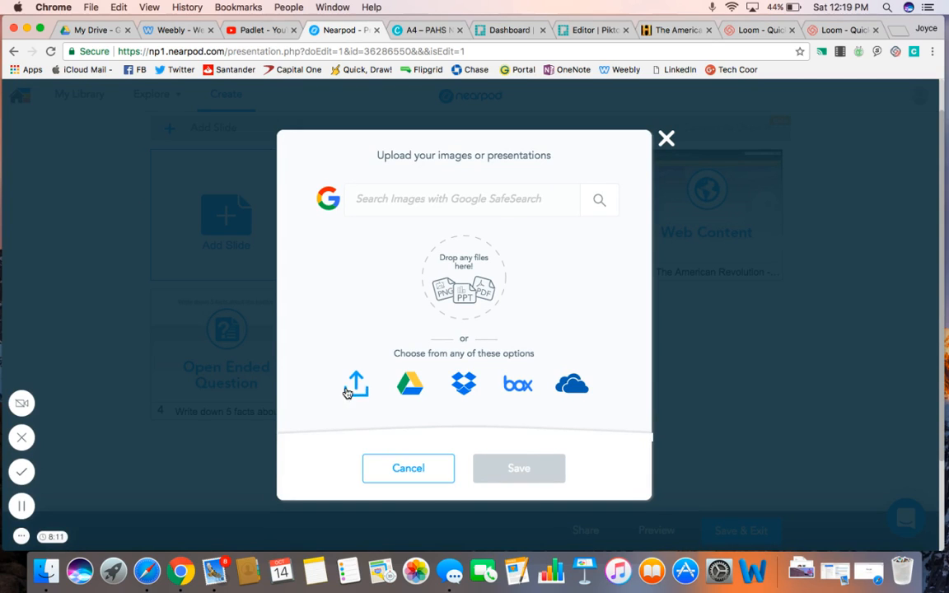
{"action": "left_click", "coordinate": [408, 394]}
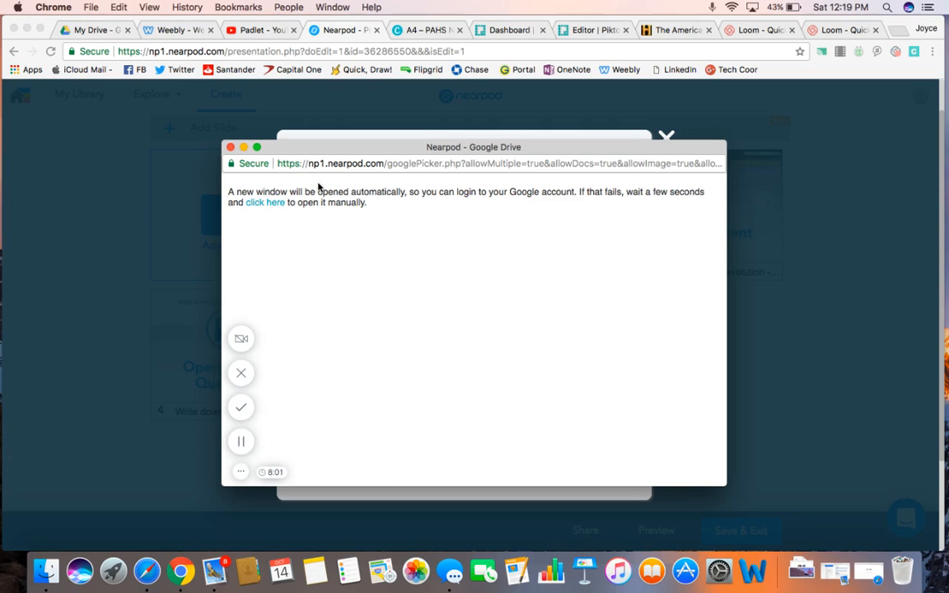
{"action": "left_click", "coordinate": [271, 204]}
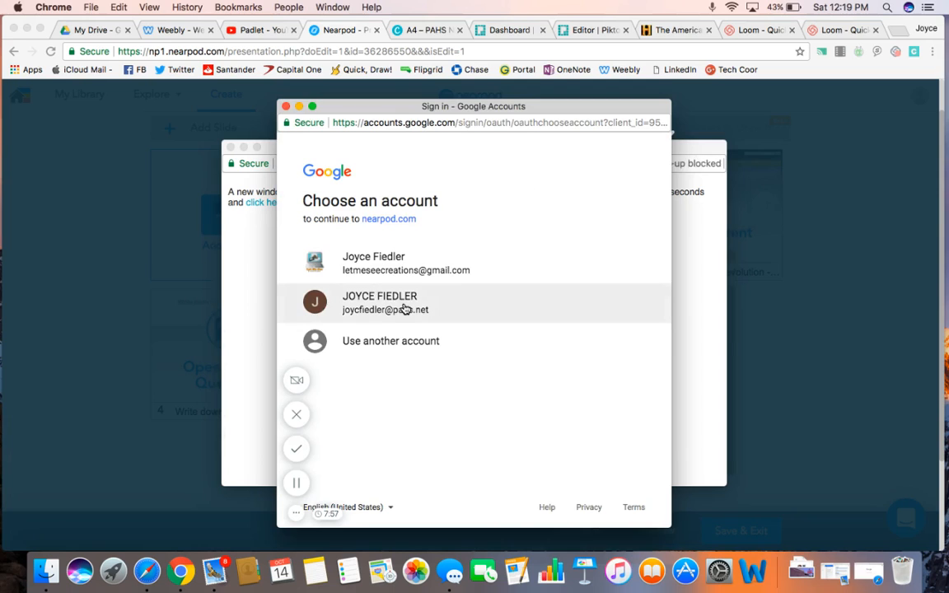
{"action": "left_click", "coordinate": [404, 308]}
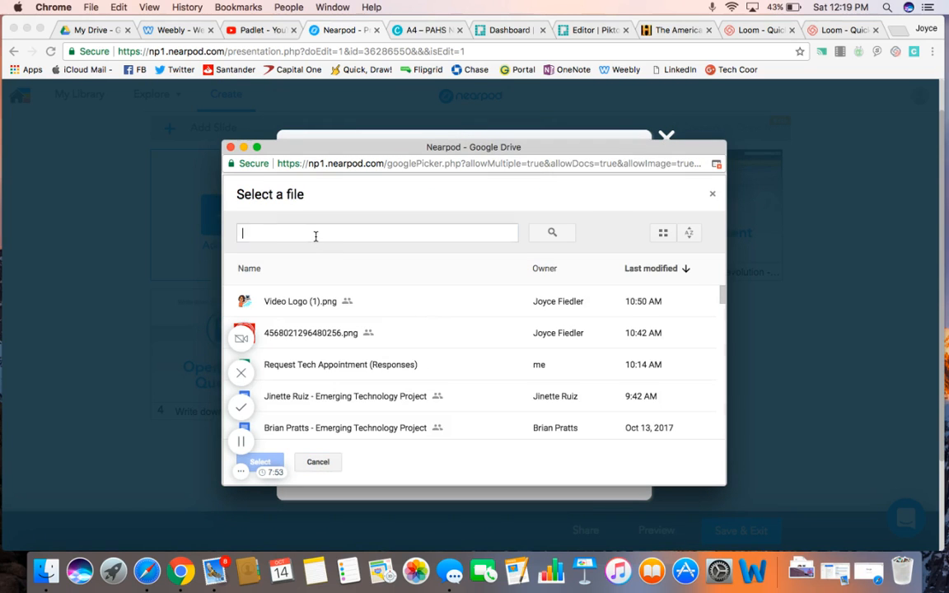
Search Drive for "welcome" and import the Welcome & Expectations presentation as separate slides
{"action": "type", "text": "welcom"}
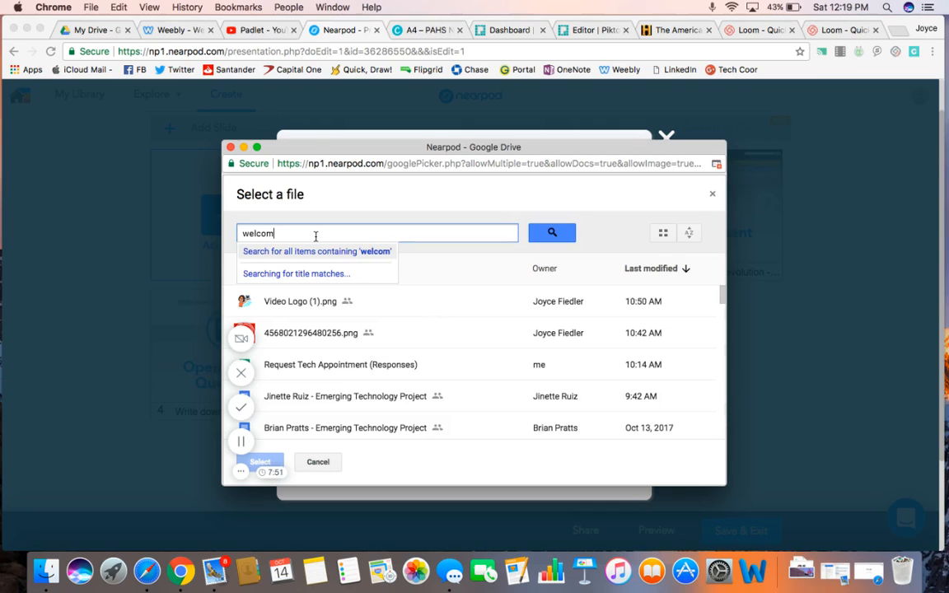
{"action": "type", "text": "e"}
{"action": "key", "text": "Return"}
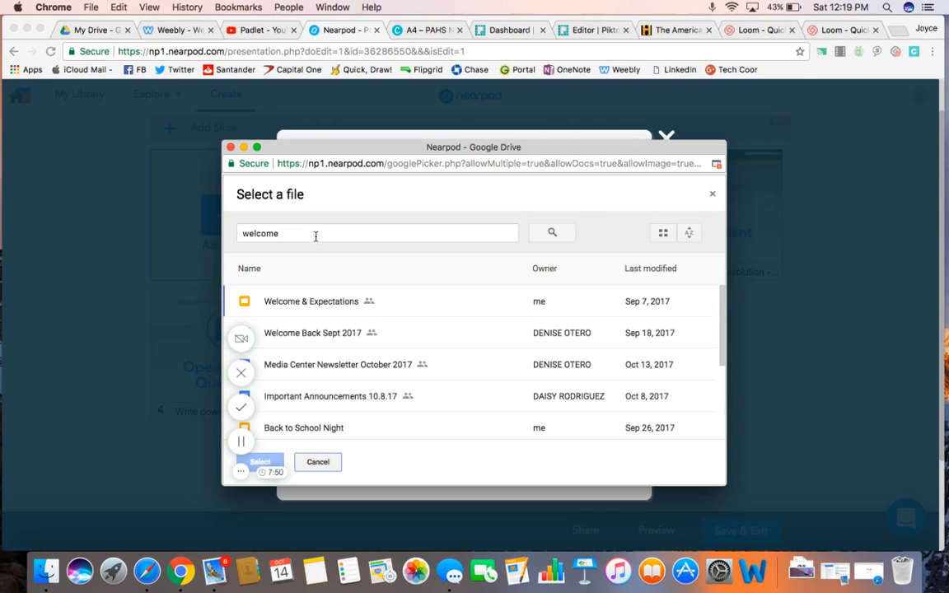
{"action": "left_click", "coordinate": [312, 307]}
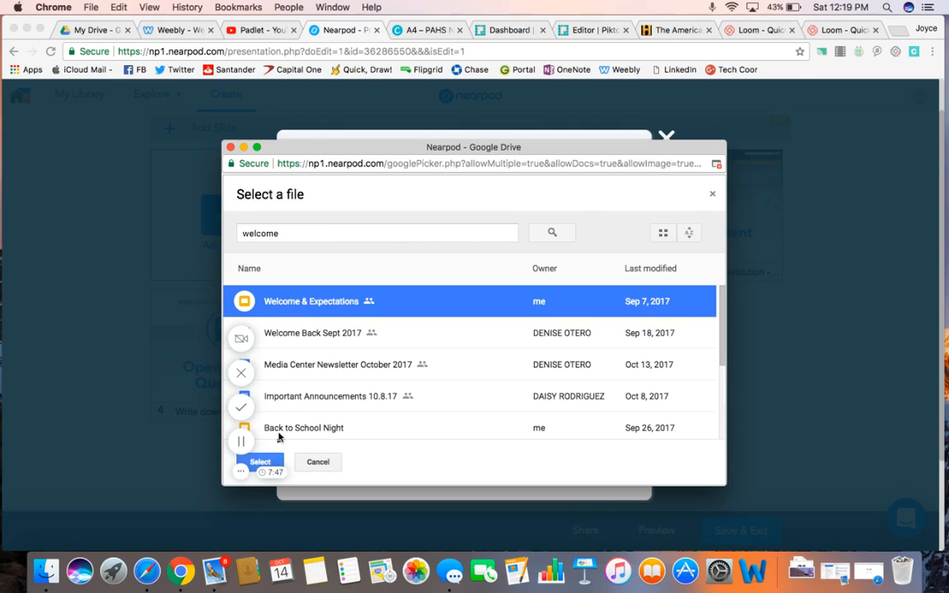
{"action": "left_click", "coordinate": [260, 462]}
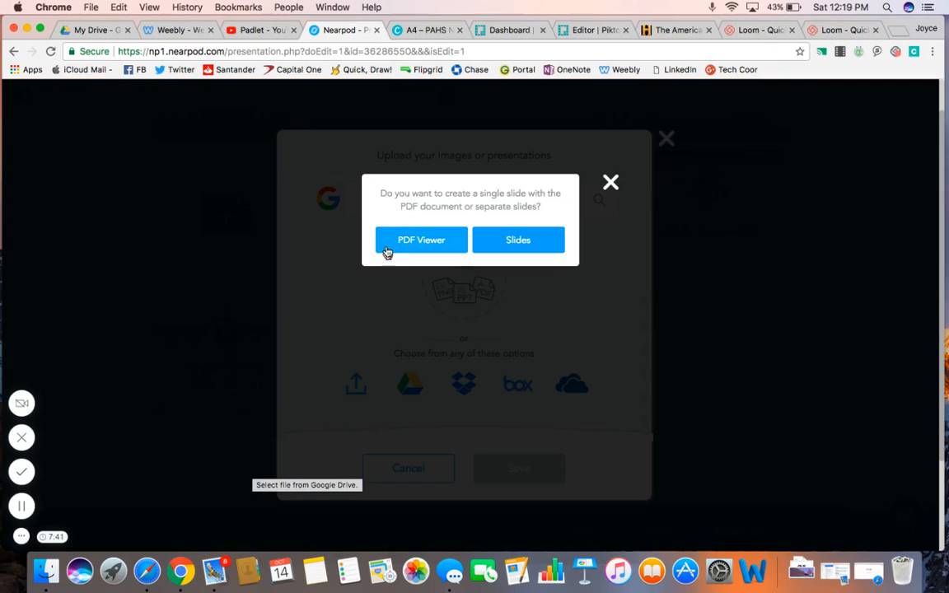
{"action": "left_click", "coordinate": [525, 243]}
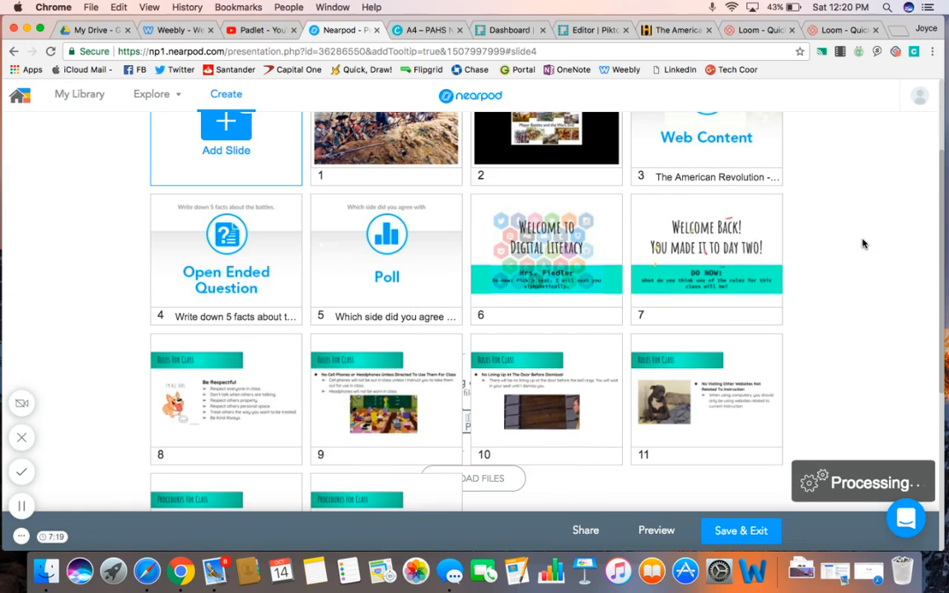
Select slide 9 about cell phone rules and start a new Draw It activity slide
{"action": "scroll", "coordinate": [864, 244], "scroll_direction": "up", "scroll_amount": 1}
{"action": "scroll", "coordinate": [863, 244], "scroll_direction": "down", "scroll_amount": 1}
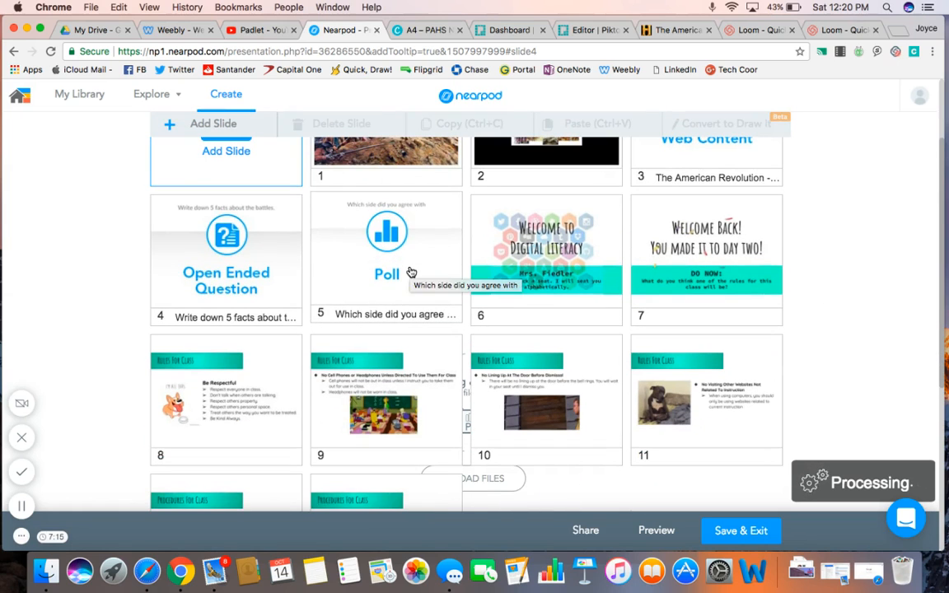
{"action": "left_click_drag", "start_coordinate": [411, 273], "coordinate": [402, 293]}
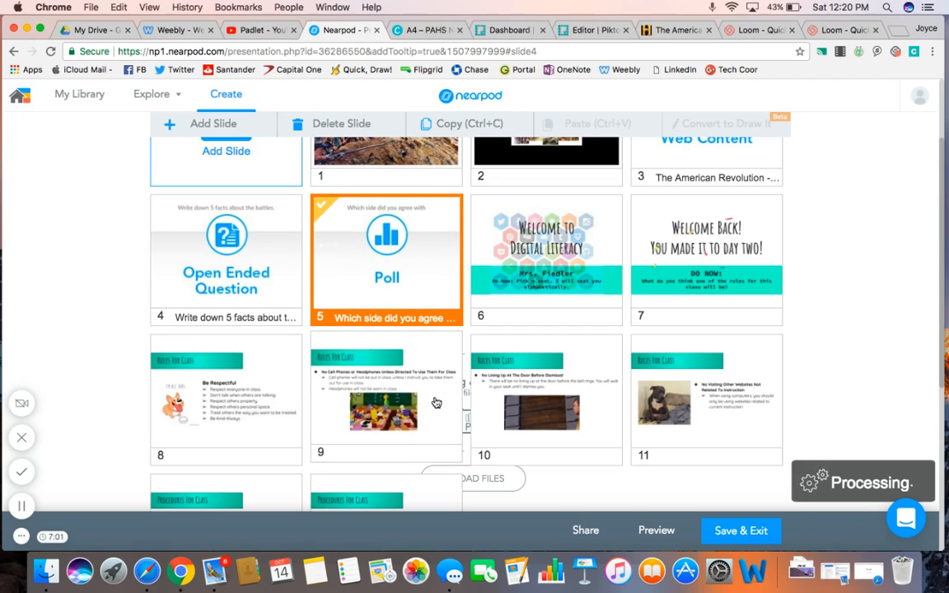
{"action": "left_click", "coordinate": [401, 386]}
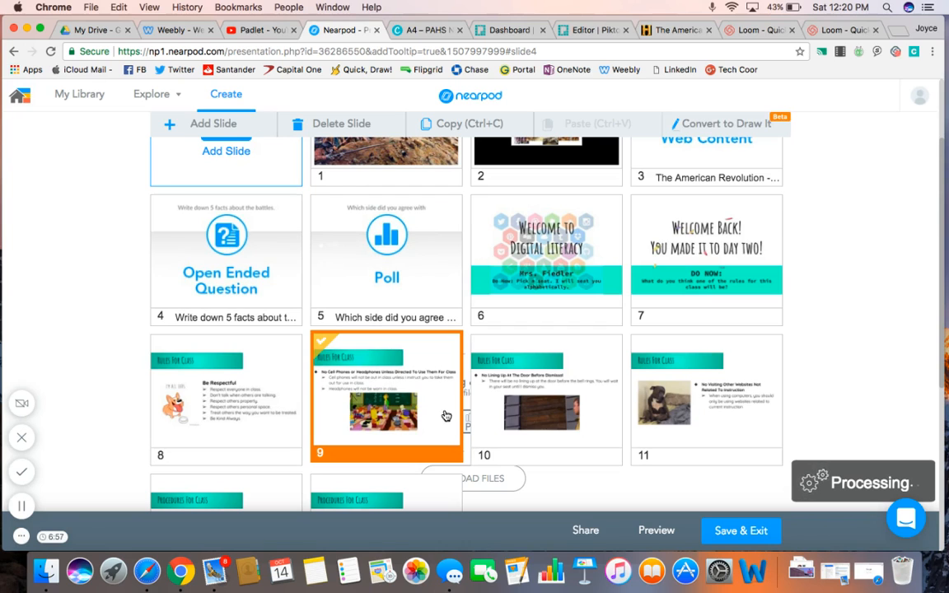
{"action": "left_click", "coordinate": [212, 125]}
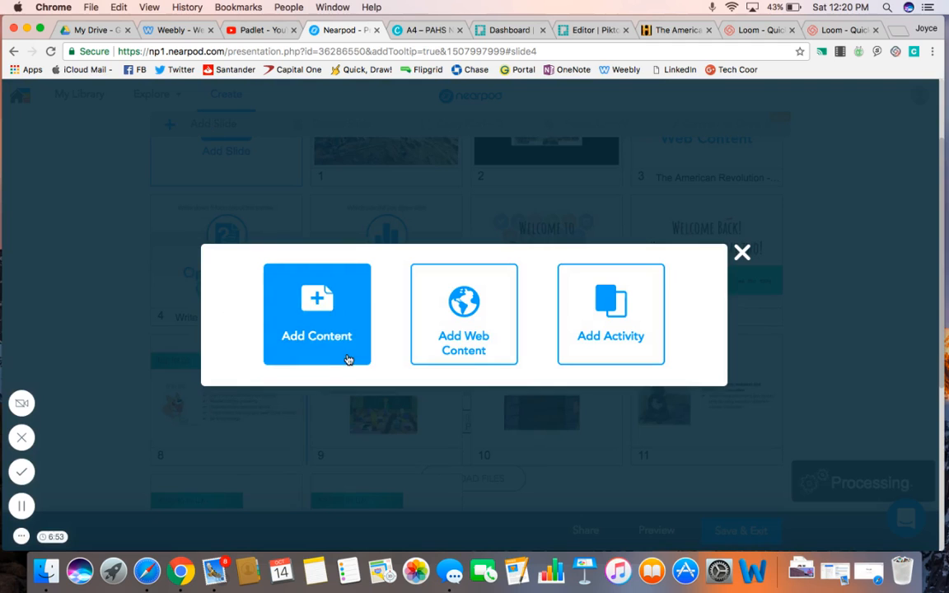
{"action": "left_click", "coordinate": [623, 331]}
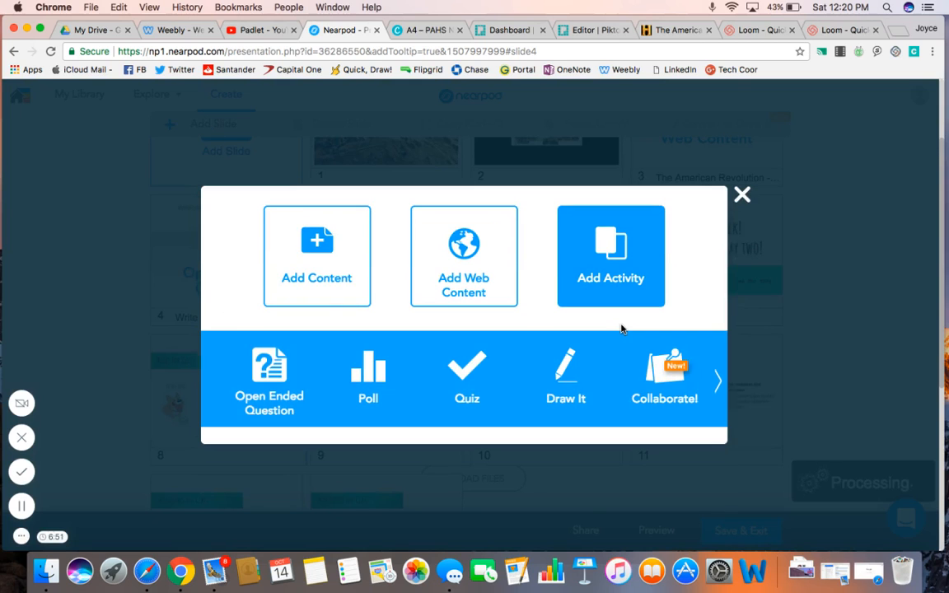
{"action": "left_click", "coordinate": [560, 380]}
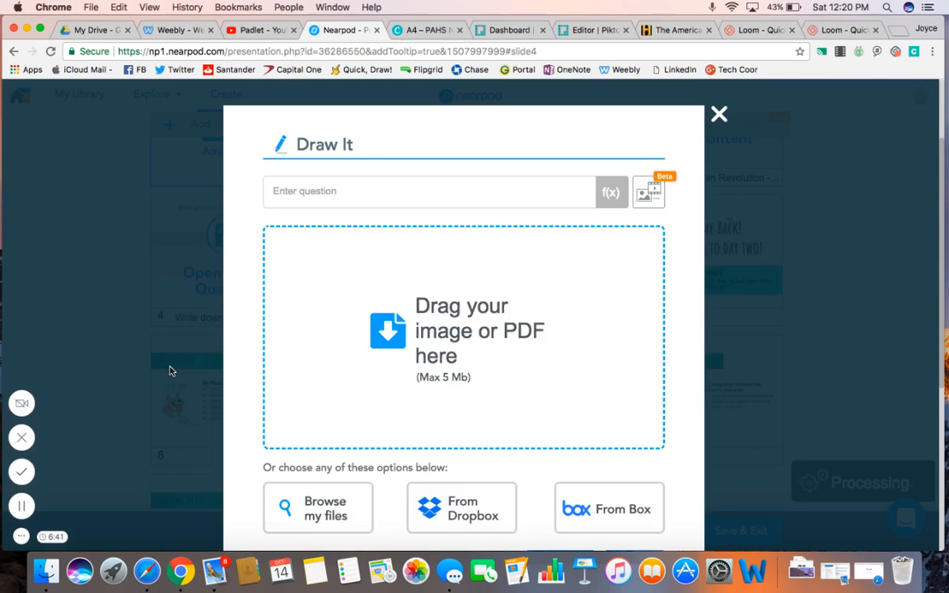
{"action": "scroll", "coordinate": [169, 367], "scroll_direction": "down", "scroll_amount": 3}
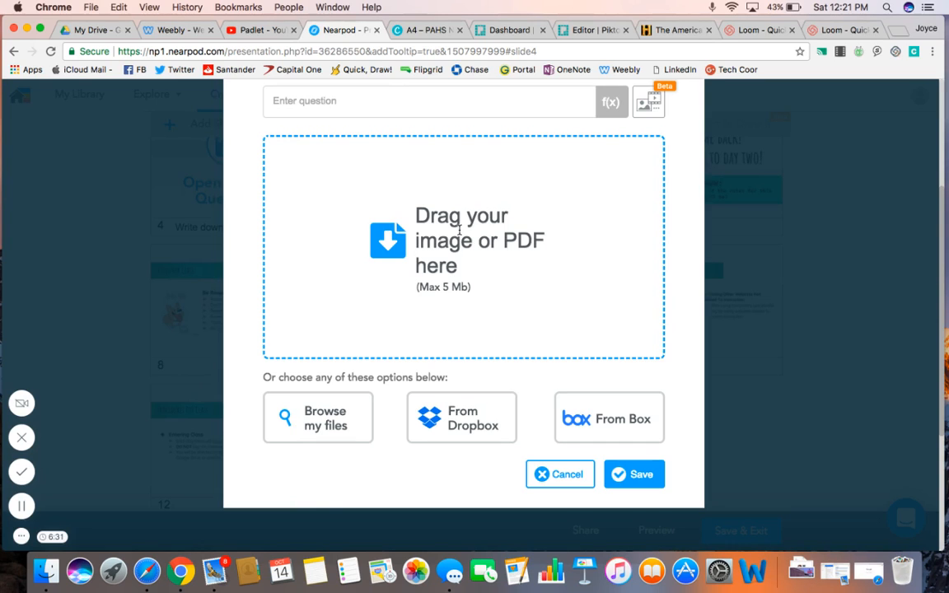
{"action": "scroll", "coordinate": [445, 282], "scroll_direction": "up", "scroll_amount": 2}
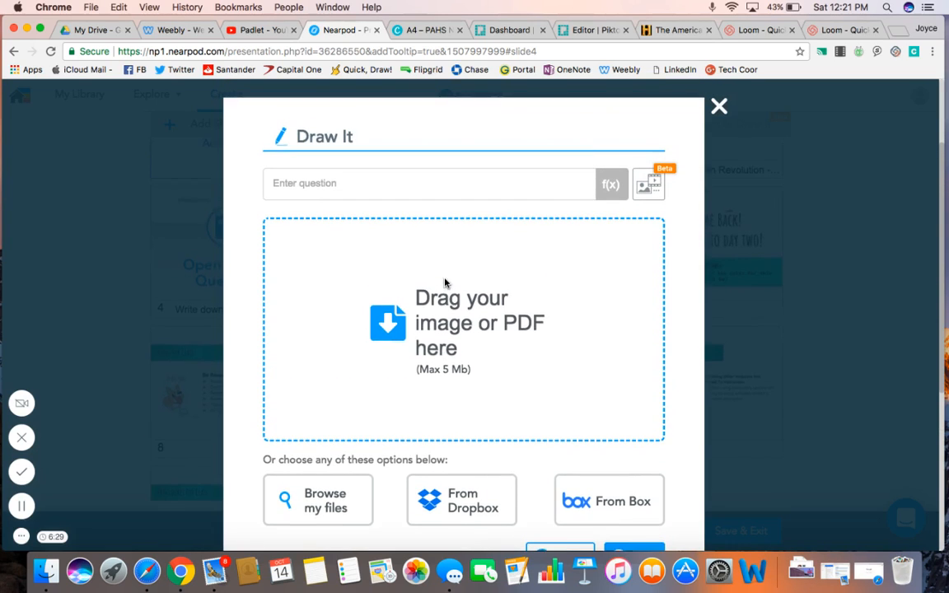
Enter the question "Draw what you think it looked like after the Boston Massacre." and save the Draw It activity
{"action": "left_click", "coordinate": [274, 185]}
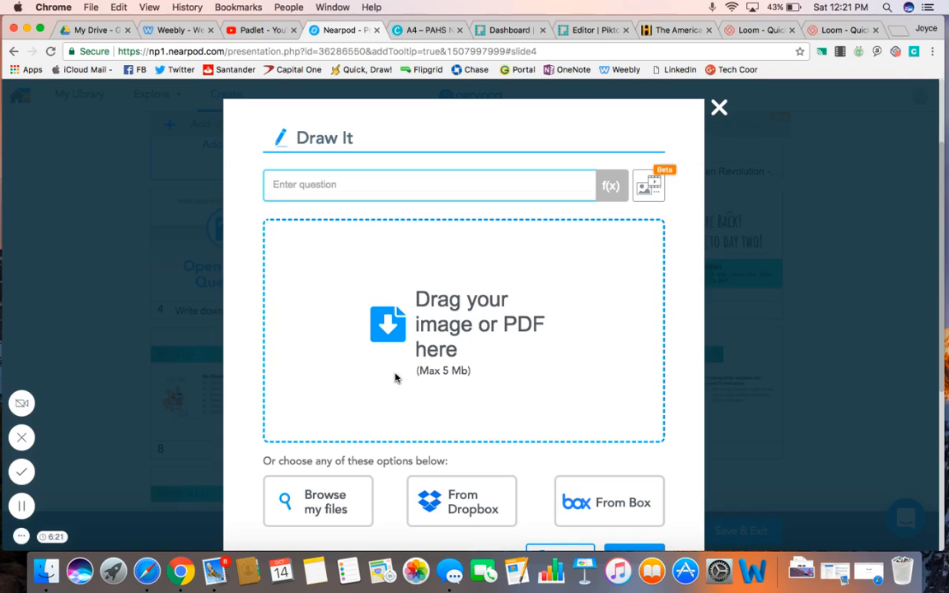
{"action": "type", "text": "D"}
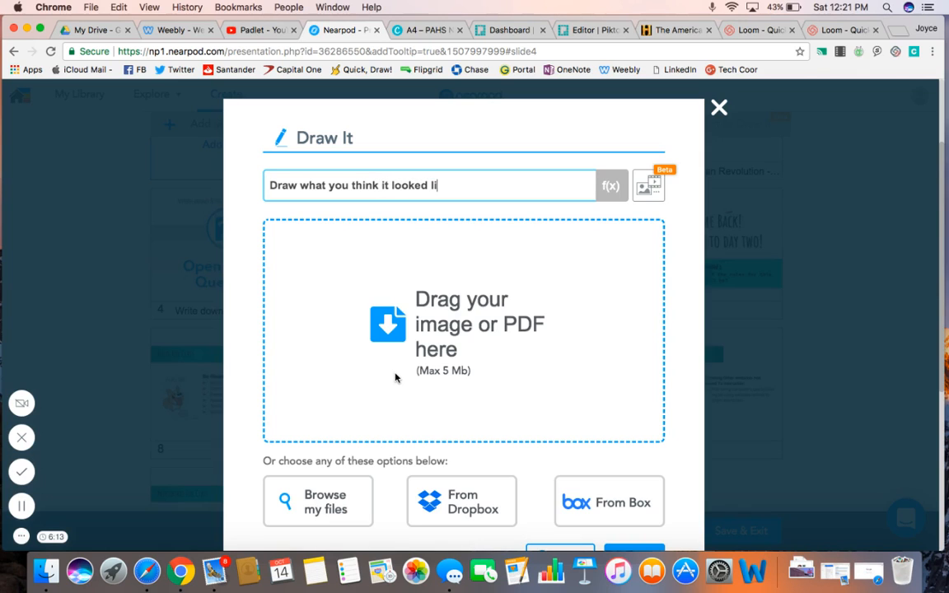
{"action": "type", "text": "r the Boston Mas"}
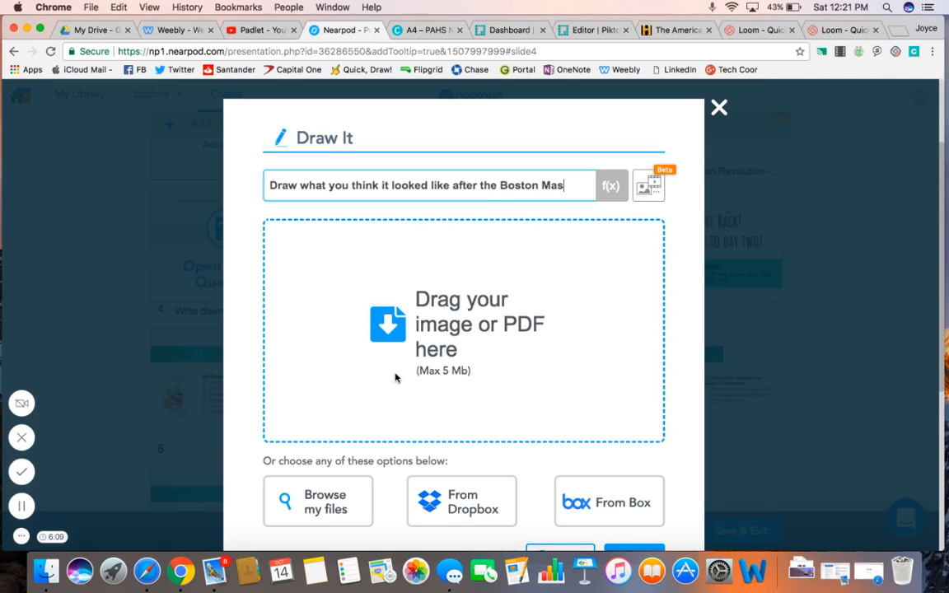
{"action": "type", "text": "sacre."}
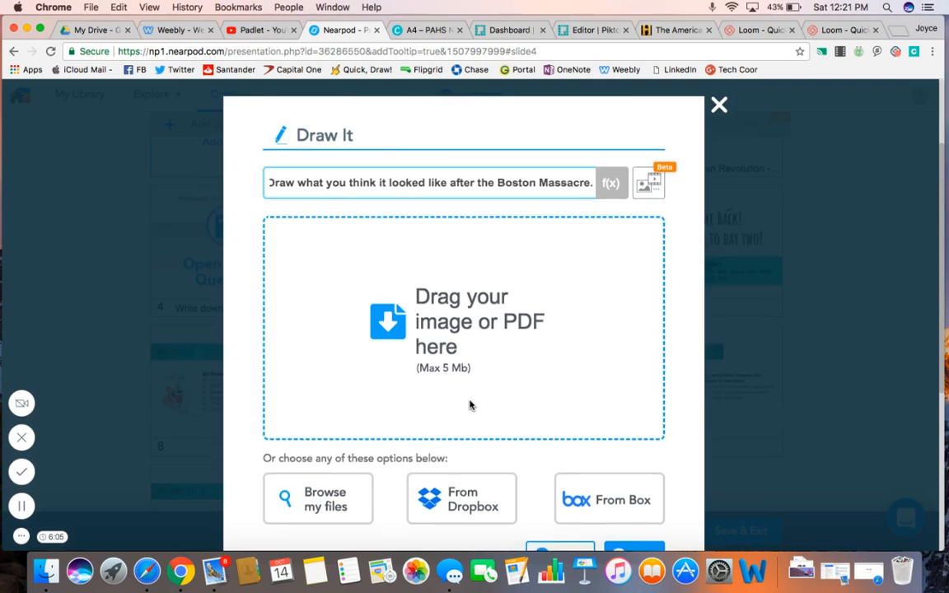
{"action": "scroll", "coordinate": [470, 405], "scroll_direction": "down", "scroll_amount": 2}
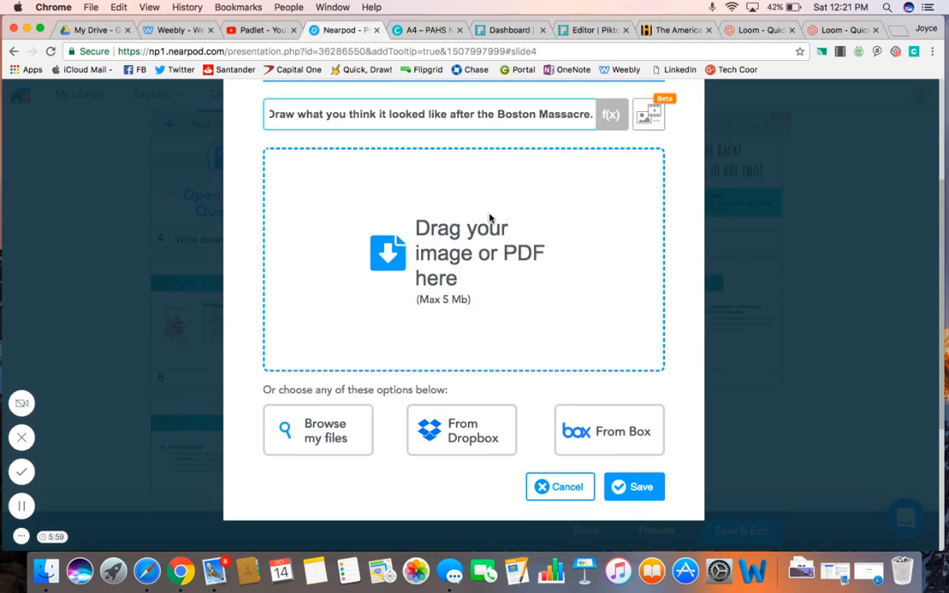
{"action": "left_click", "coordinate": [633, 490]}
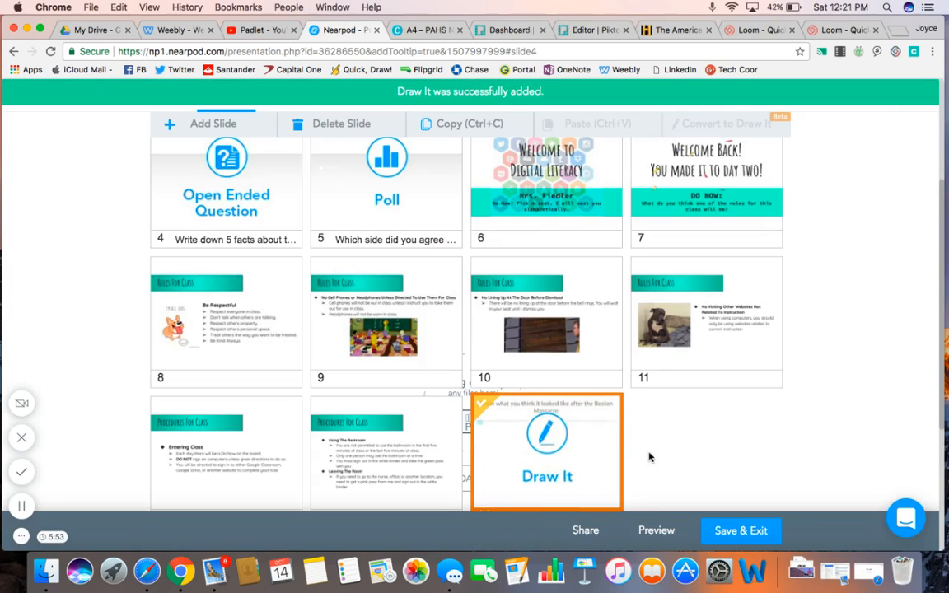
Move the Draw It slide to position 10, directly after the cell phone rules slide, and clear the selection
{"action": "scroll", "coordinate": [696, 450], "scroll_direction": "down", "scroll_amount": 2}
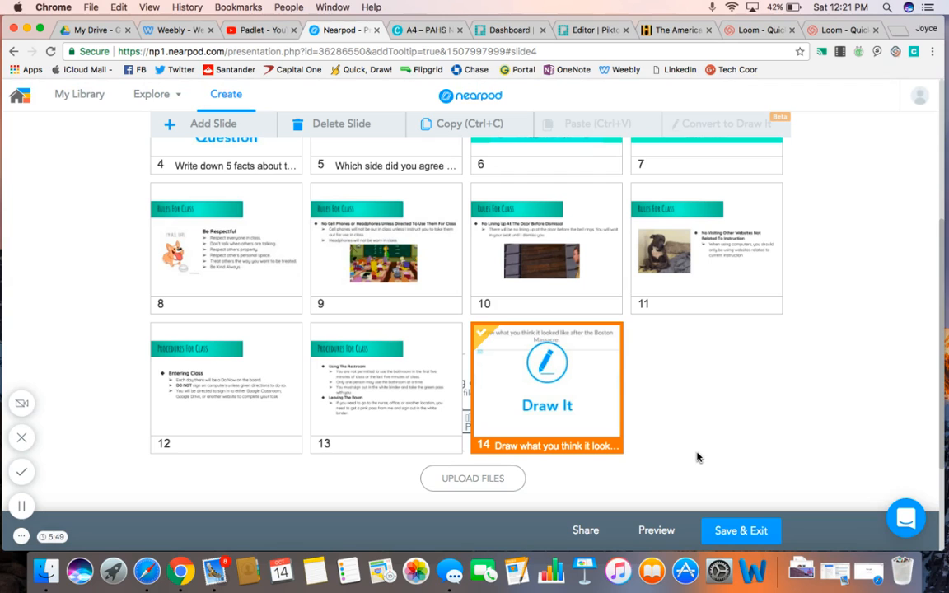
{"action": "scroll", "coordinate": [659, 398], "scroll_direction": "up", "scroll_amount": 2}
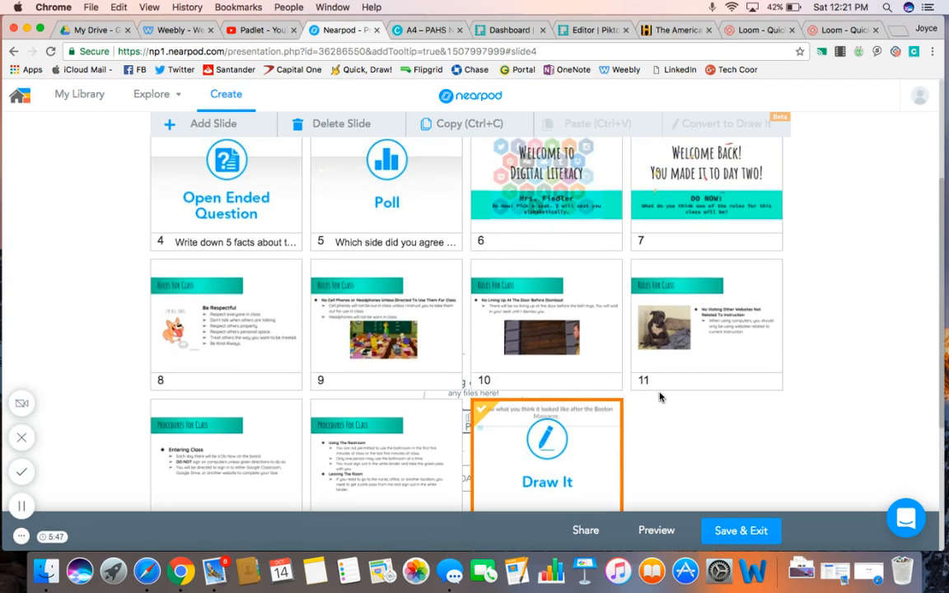
{"action": "scroll", "coordinate": [660, 397], "scroll_direction": "down", "scroll_amount": 2}
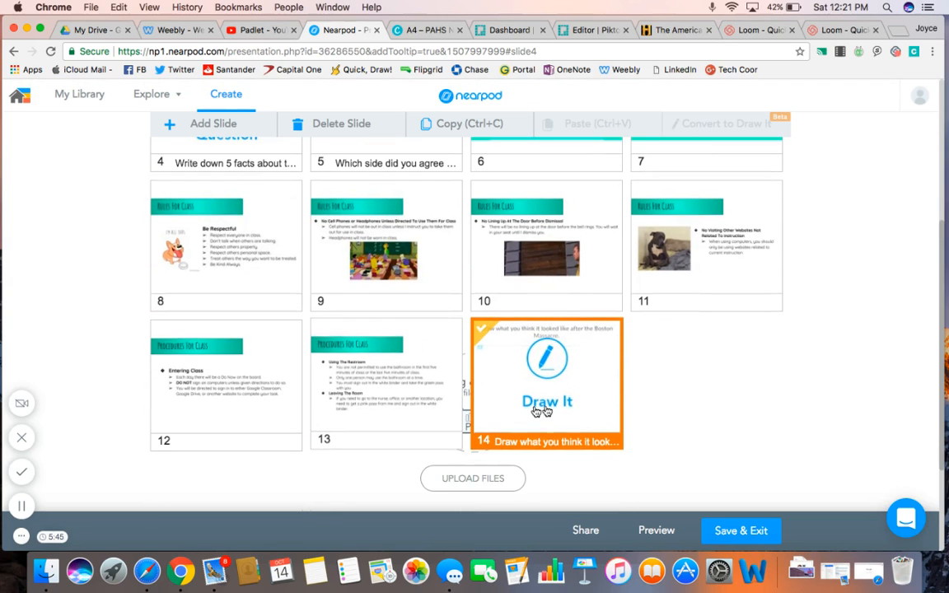
{"action": "scroll", "coordinate": [663, 391], "scroll_direction": "up", "scroll_amount": 1}
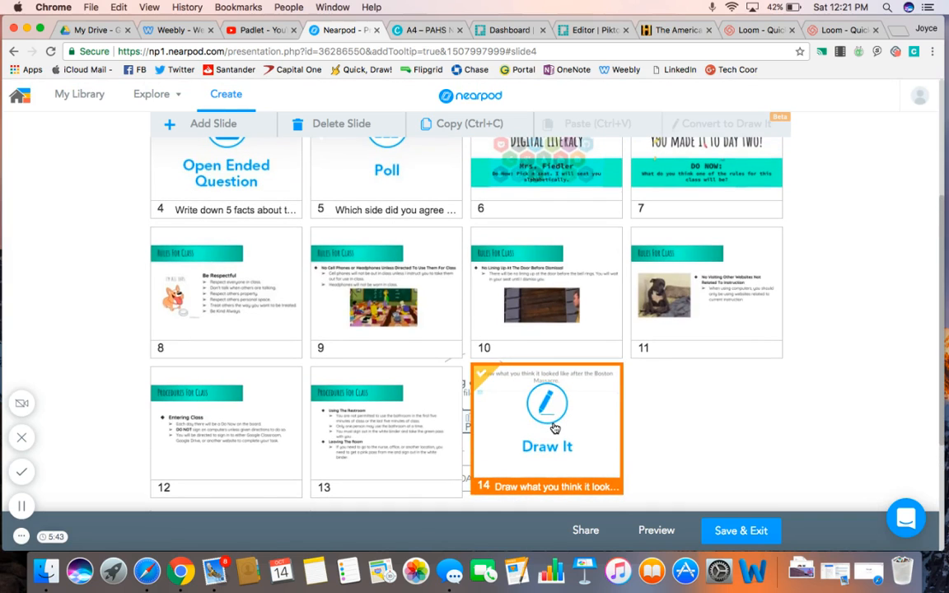
{"action": "mouse_move", "coordinate": [615, 412]}
{"action": "left_mouse_down"}
{"action": "mouse_move", "coordinate": [536, 395]}
{"action": "mouse_move", "coordinate": [505, 335]}
{"action": "mouse_move", "coordinate": [553, 309]}
{"action": "left_mouse_up"}
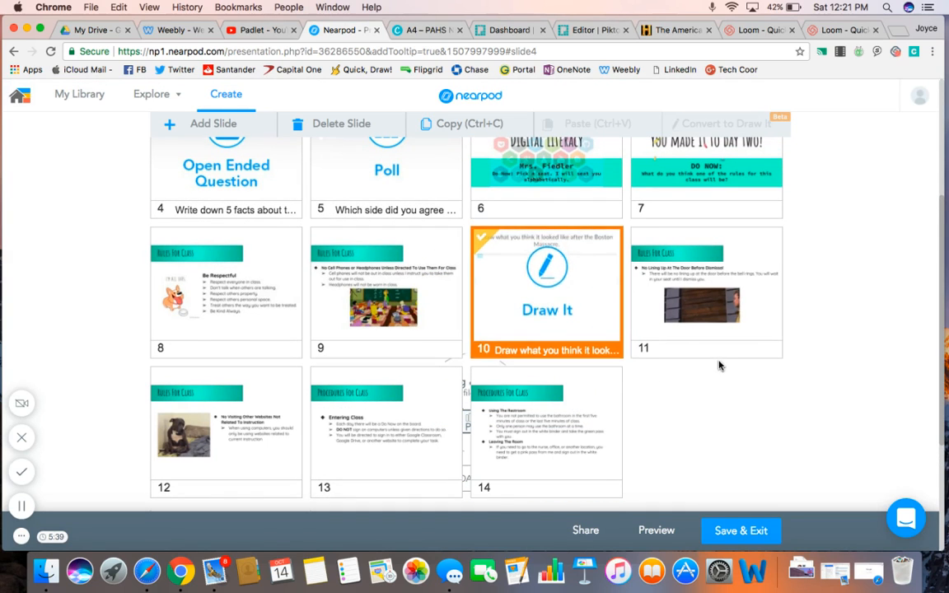
{"action": "scroll", "coordinate": [721, 366], "scroll_direction": "down", "scroll_amount": 1}
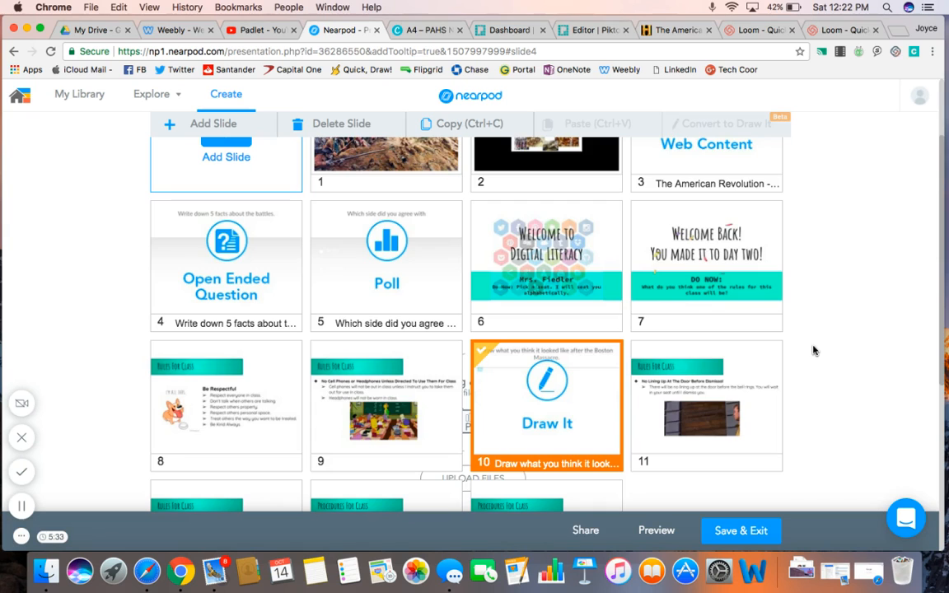
{"action": "scroll", "coordinate": [814, 351], "scroll_direction": "down", "scroll_amount": 5}
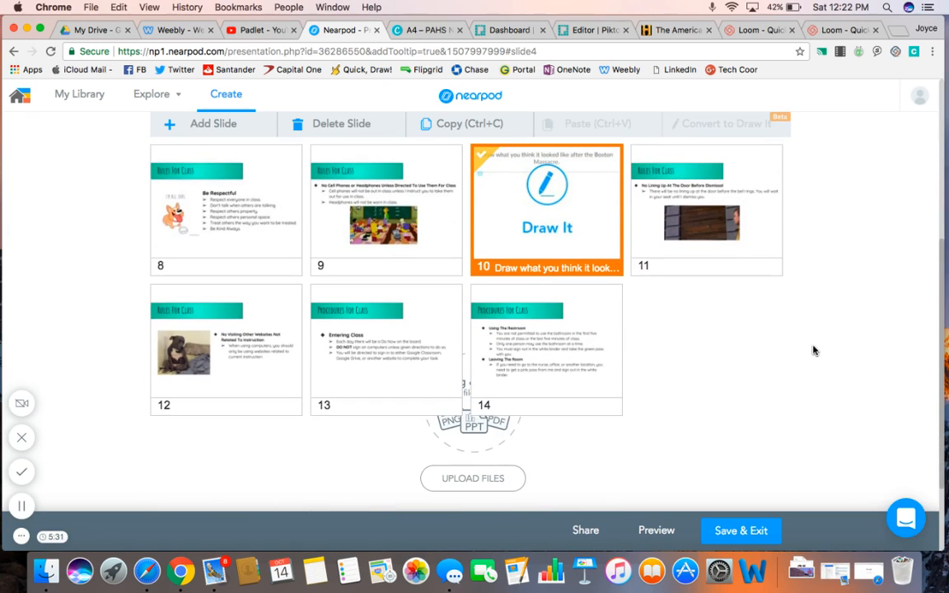
{"action": "scroll", "coordinate": [813, 351], "scroll_direction": "up", "scroll_amount": 7}
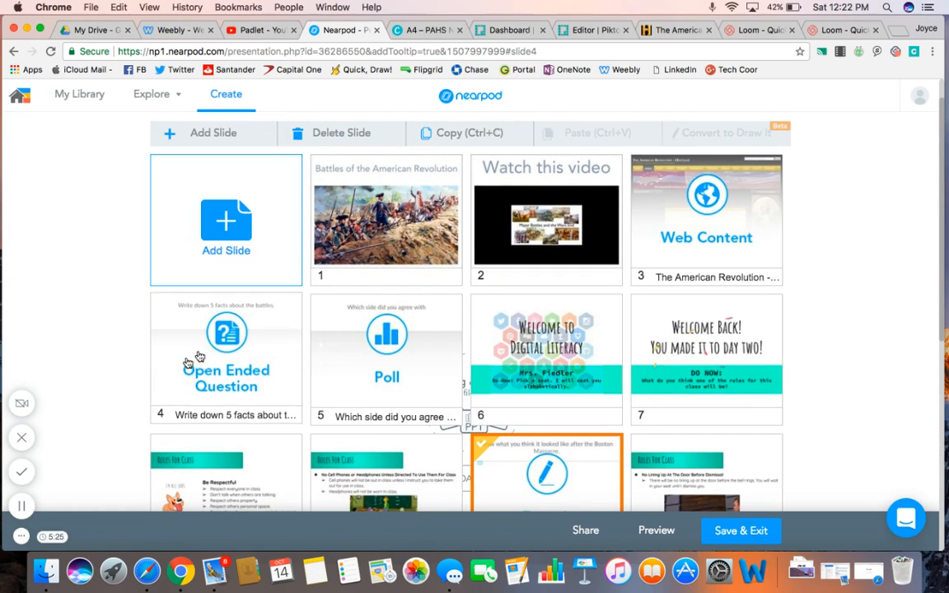
{"action": "scroll", "coordinate": [303, 364], "scroll_direction": "down", "scroll_amount": 3}
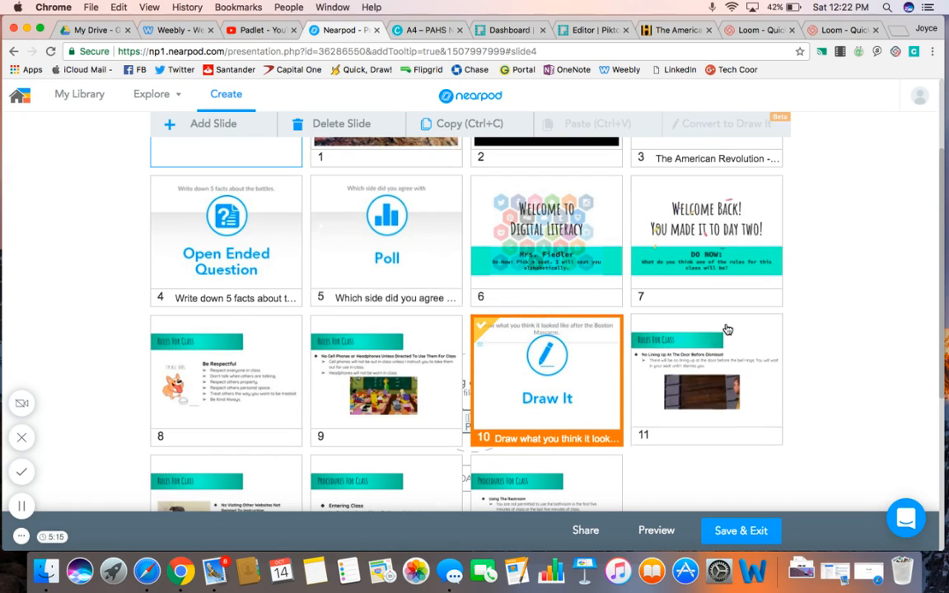
{"action": "left_click", "coordinate": [813, 216]}
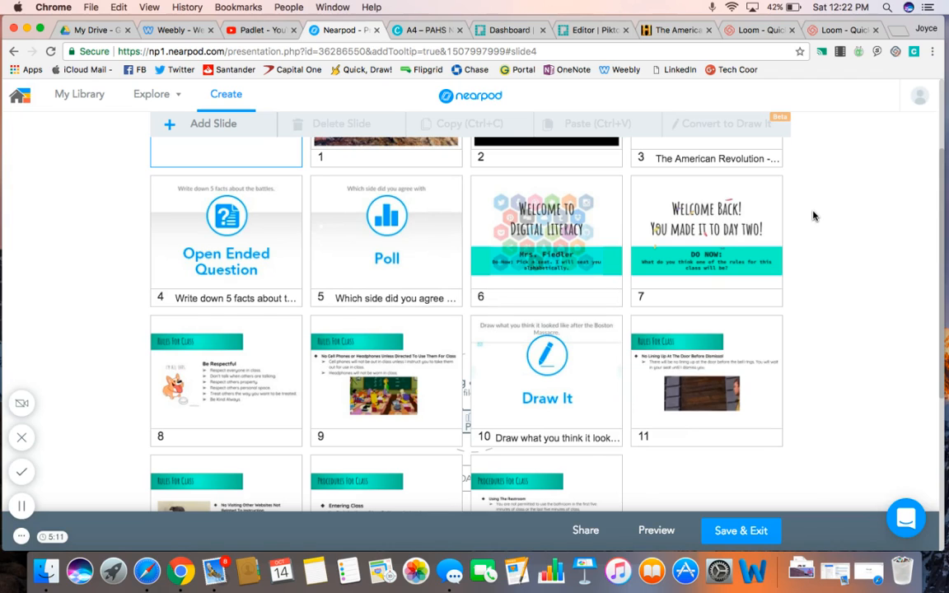